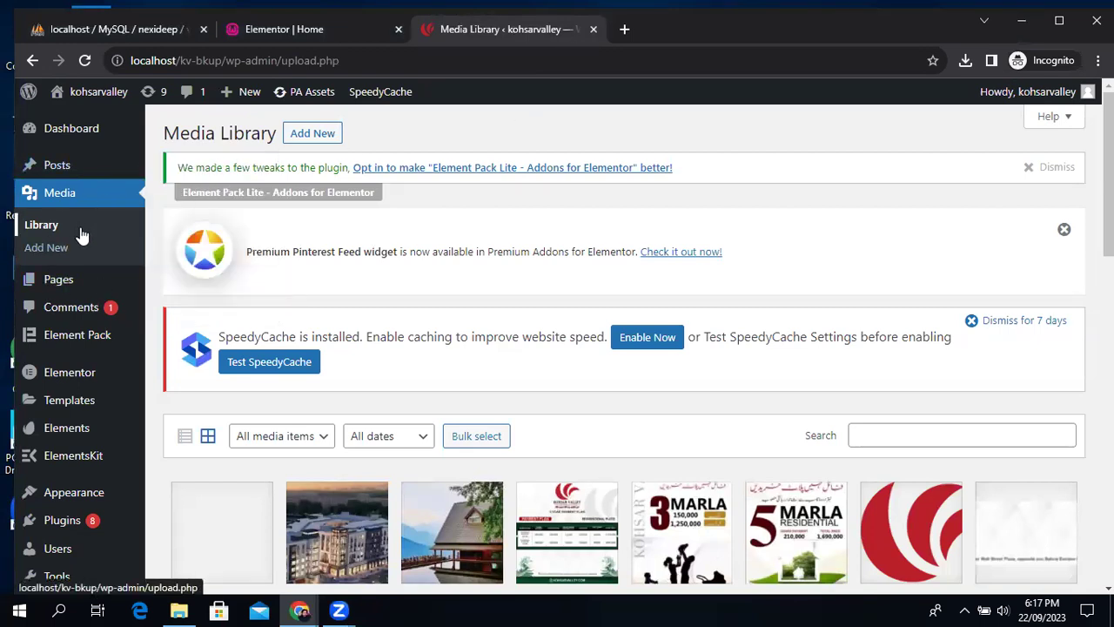
Open Elementor's Settings page and look through the Integrations tab.
{"action": "mouse_move", "coordinate": [61, 371]}
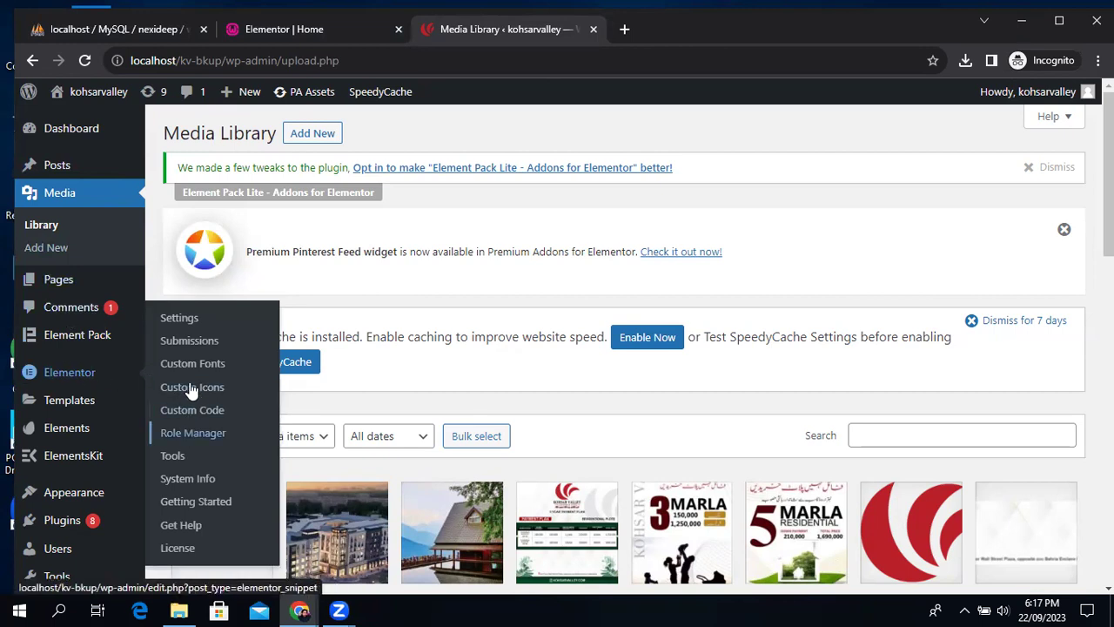
{"action": "left_click", "coordinate": [179, 319]}
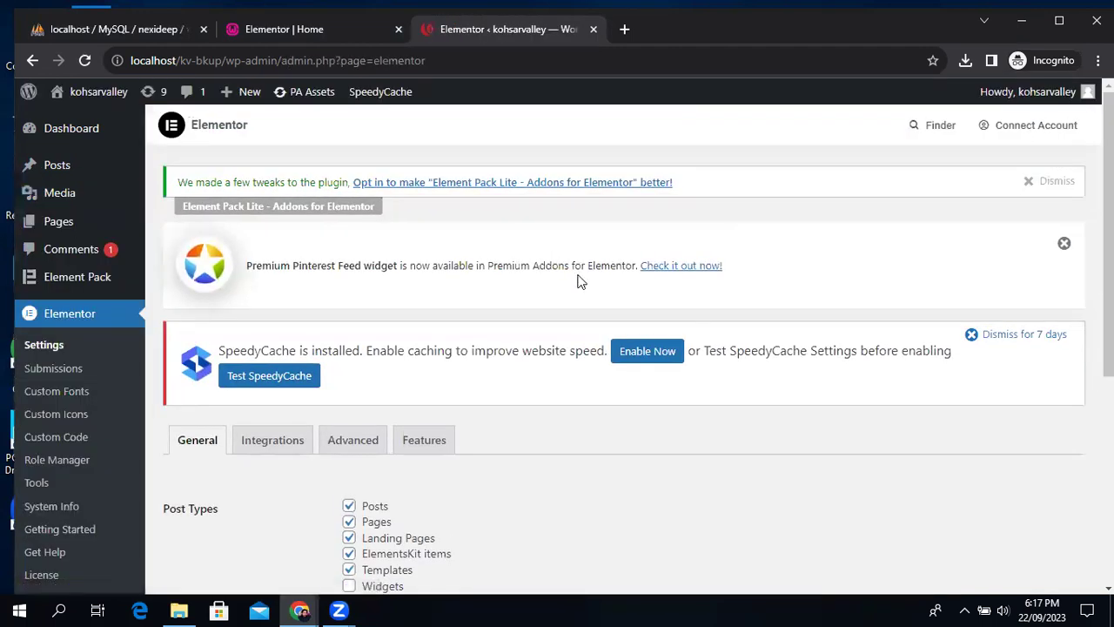
{"action": "left_click", "coordinate": [258, 446]}
{"action": "scroll", "coordinate": [532, 360], "scroll_direction": "down", "scroll_amount": 2}
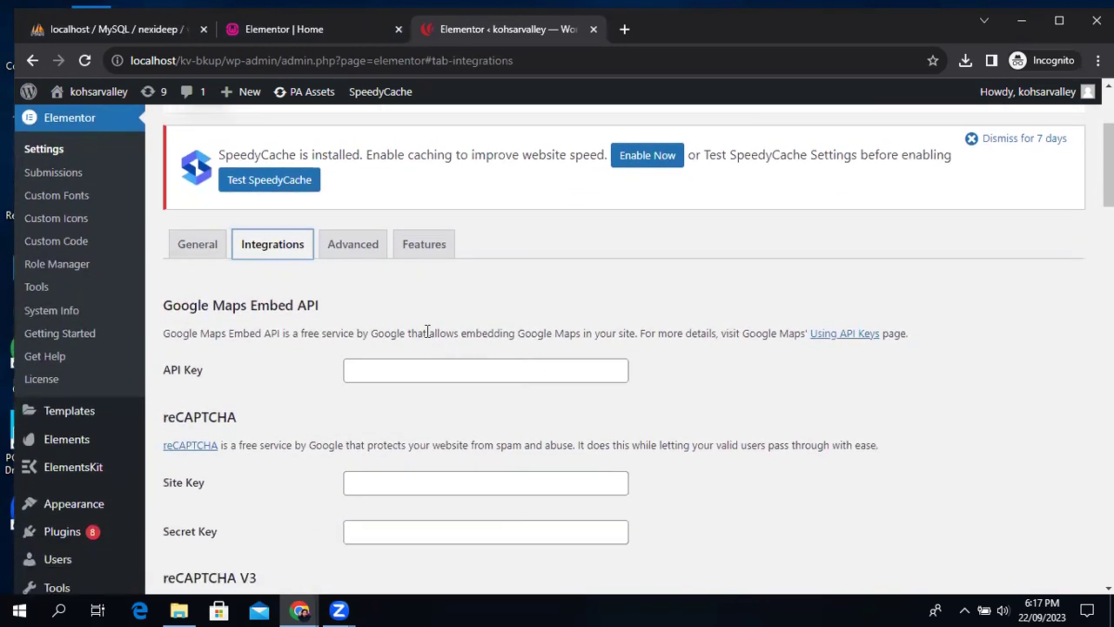
Review the Advanced settings, including CSS Print Method and Google Fonts, then go to Elementor Tools.
{"action": "left_click", "coordinate": [352, 254]}
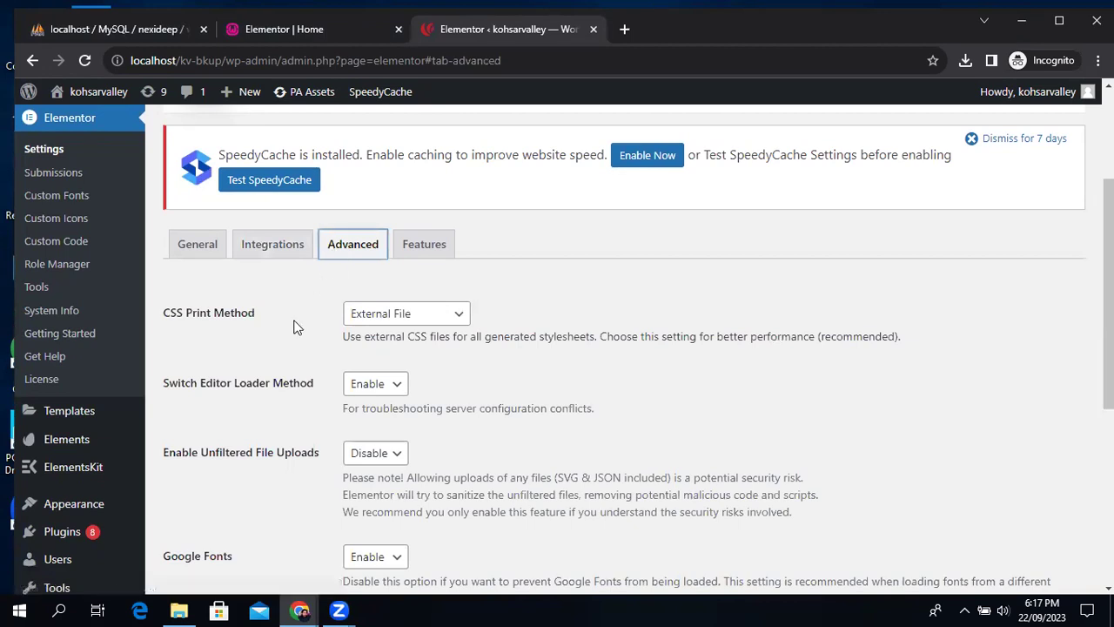
{"action": "scroll", "coordinate": [295, 321], "scroll_direction": "down", "scroll_amount": 2}
{"action": "scroll", "coordinate": [295, 321], "scroll_direction": "down", "scroll_amount": 2}
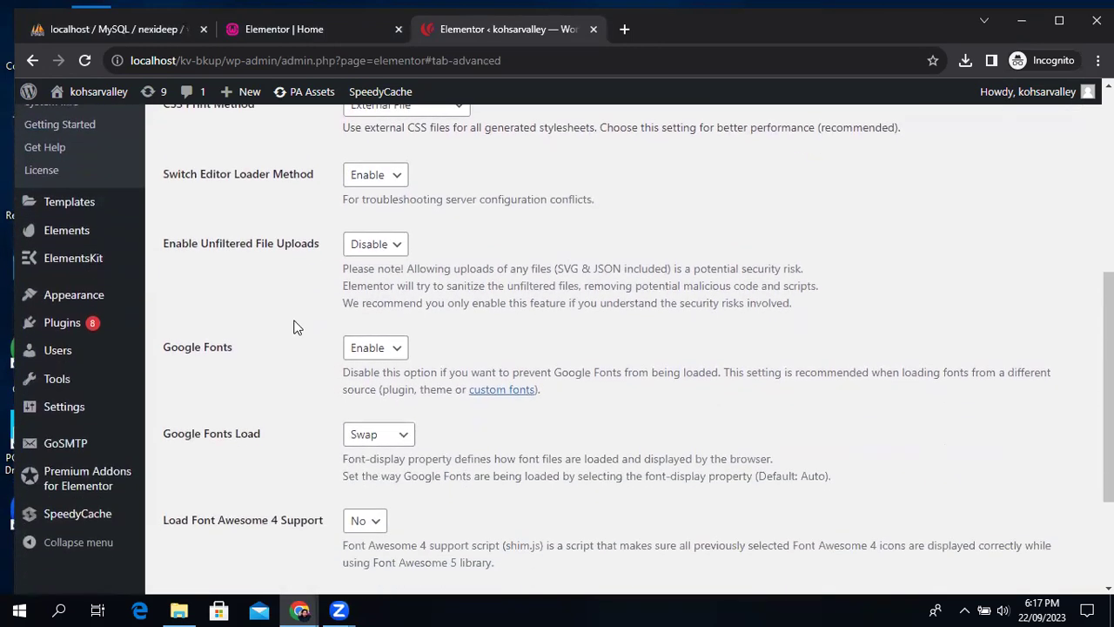
{"action": "scroll", "coordinate": [295, 327], "scroll_direction": "down", "scroll_amount": 1}
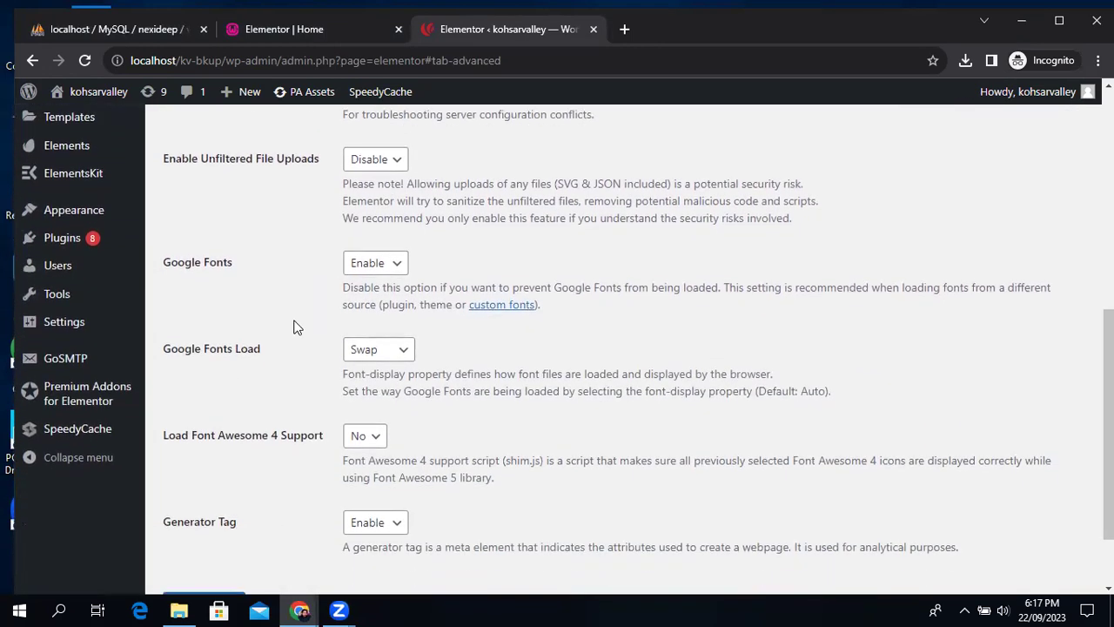
{"action": "scroll", "coordinate": [295, 327], "scroll_direction": "up", "scroll_amount": 1}
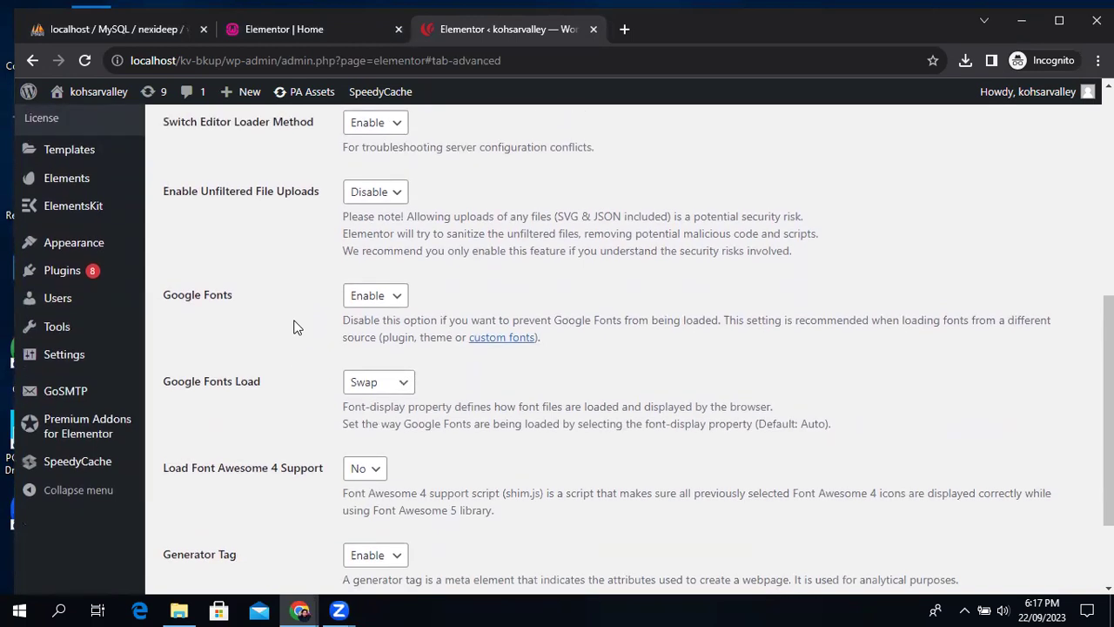
{"action": "scroll", "coordinate": [295, 328], "scroll_direction": "up", "scroll_amount": 3}
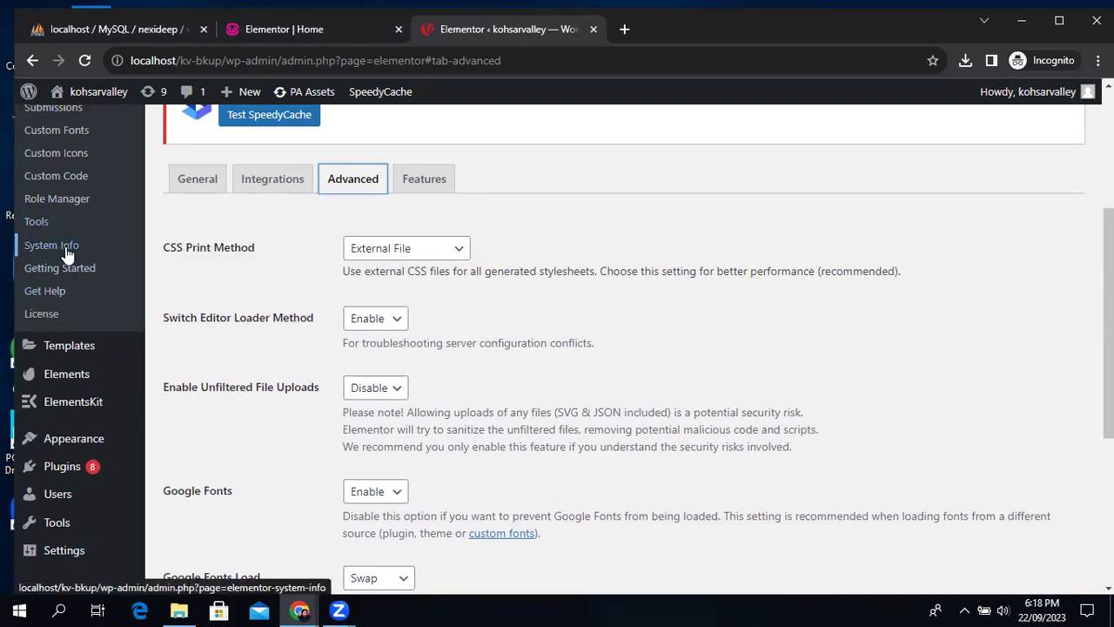
{"action": "scroll", "coordinate": [63, 248], "scroll_direction": "up", "scroll_amount": 2}
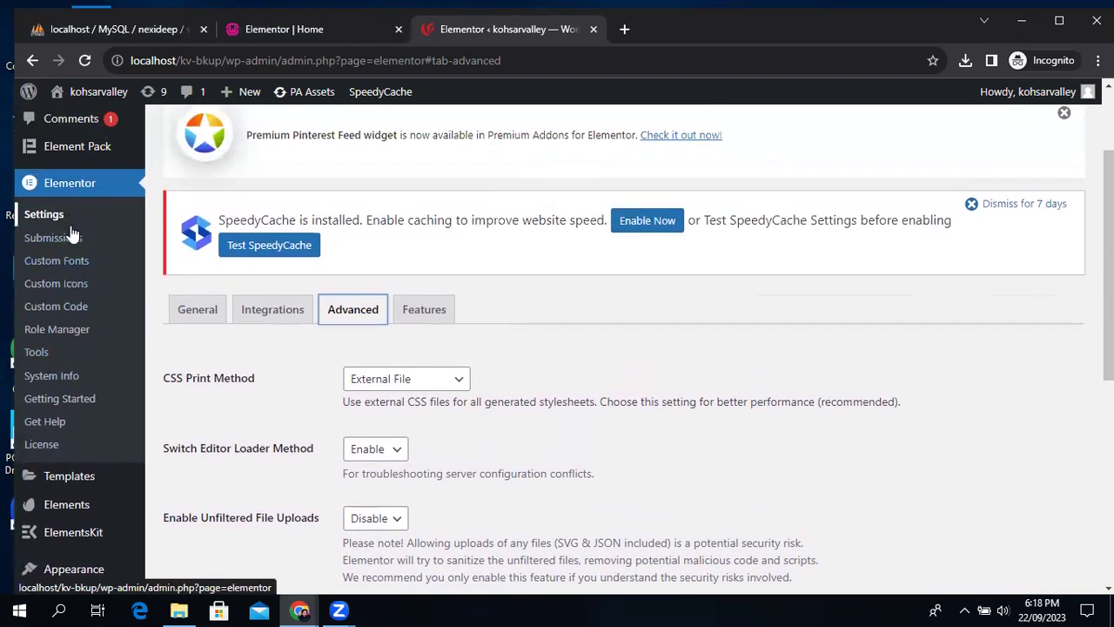
{"action": "left_click", "coordinate": [38, 353]}
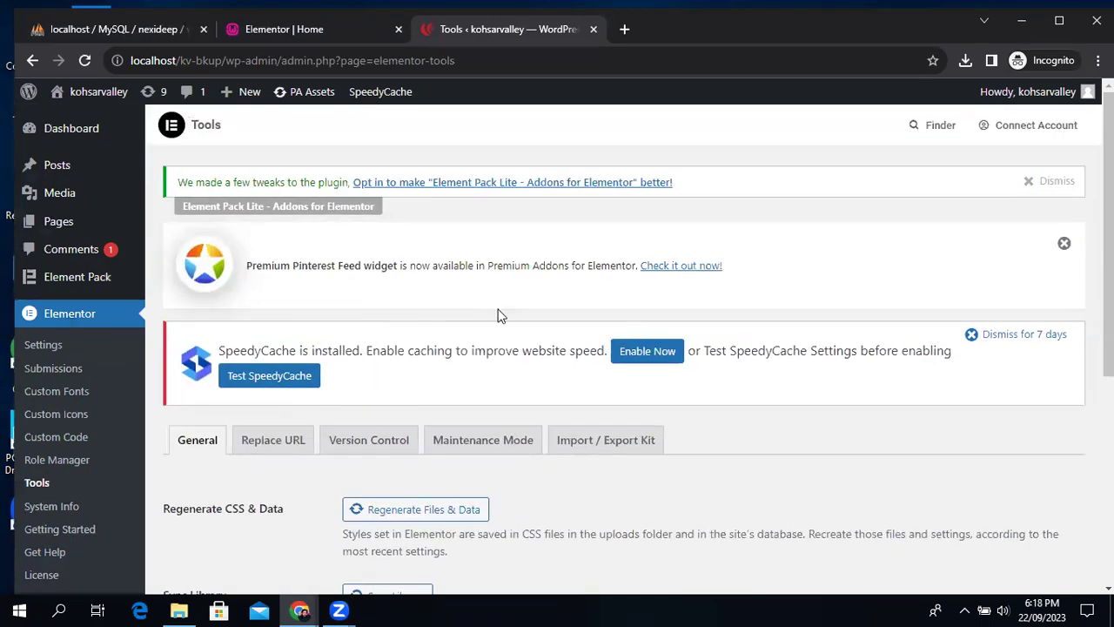
Set Elementor Safe Mode to Enable, save, and switch to the 'Elementor | Home' tab.
{"action": "scroll", "coordinate": [501, 315], "scroll_direction": "down", "scroll_amount": 1}
{"action": "scroll", "coordinate": [499, 307], "scroll_direction": "down", "scroll_amount": 3}
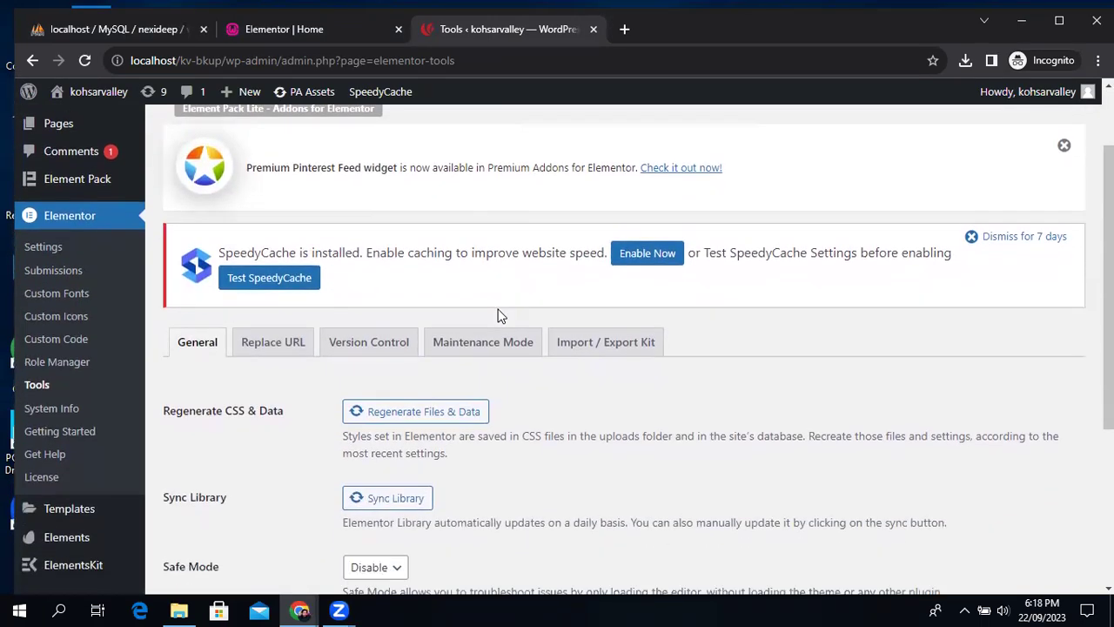
{"action": "scroll", "coordinate": [500, 309], "scroll_direction": "down", "scroll_amount": 1}
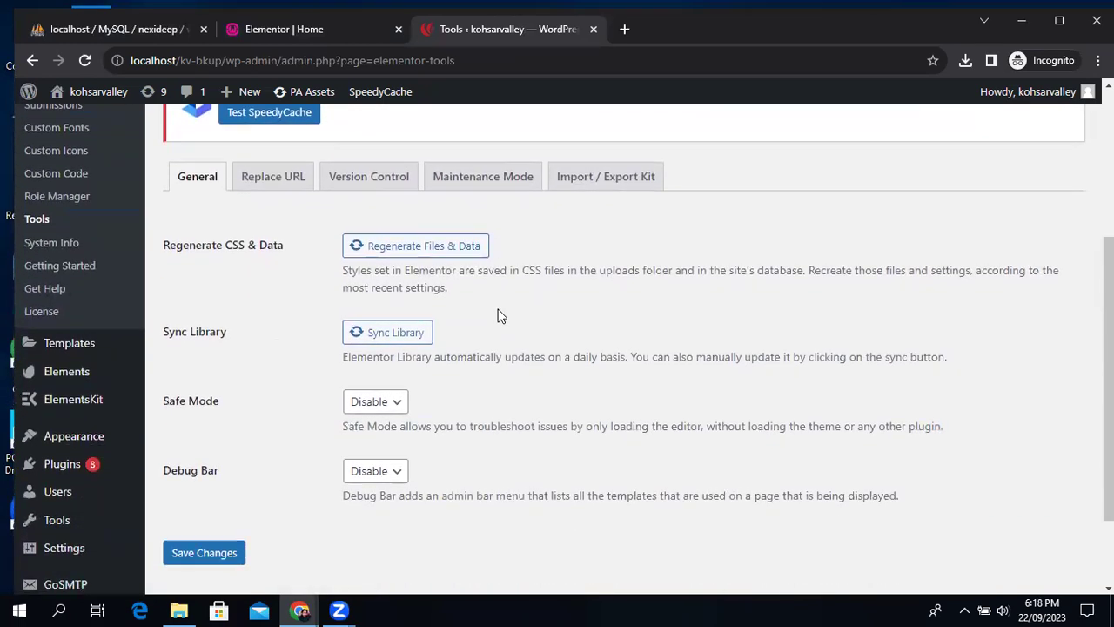
{"action": "left_click", "coordinate": [386, 338]}
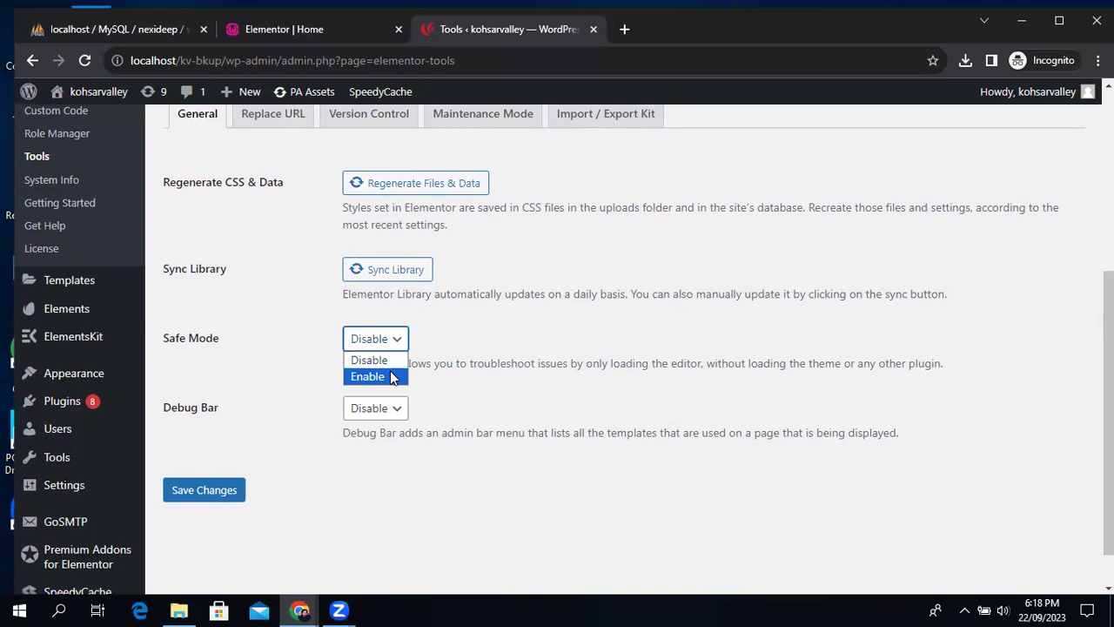
{"action": "left_click", "coordinate": [389, 371]}
{"action": "left_click", "coordinate": [214, 503]}
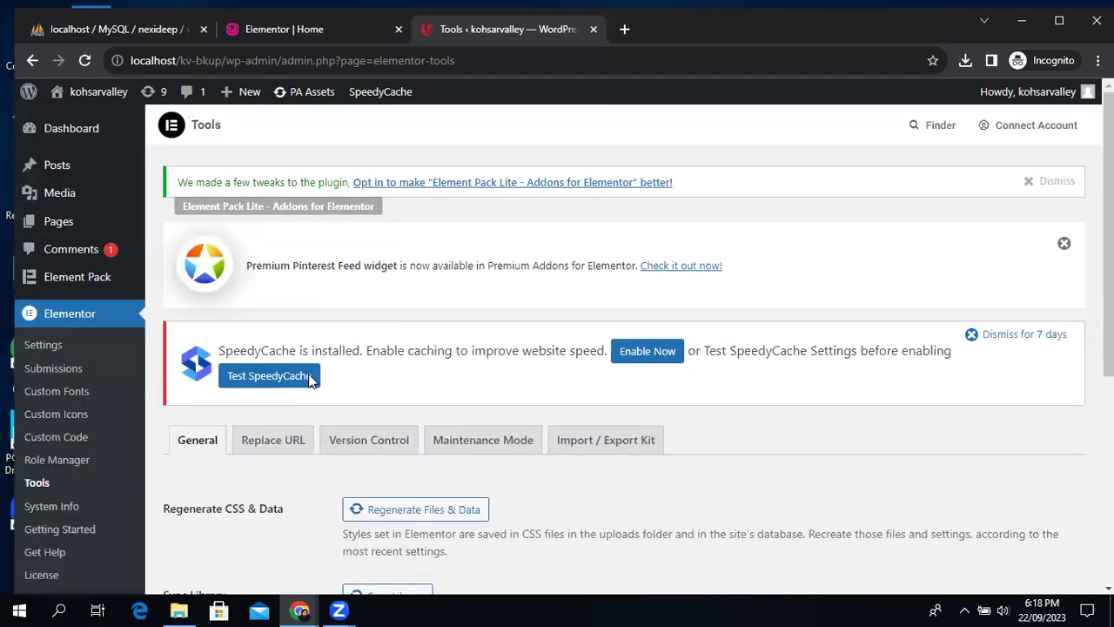
{"action": "left_click", "coordinate": [302, 31]}
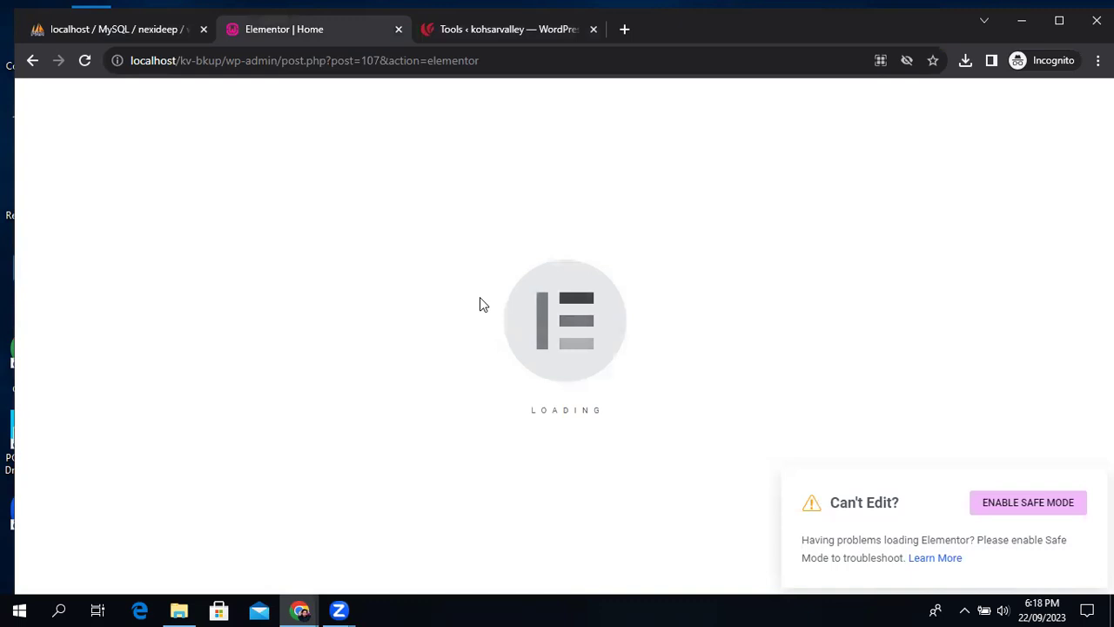
Reload the Home page editor under Safe Mode, then return to the Elementor Tools tab.
{"action": "left_click", "coordinate": [85, 60]}
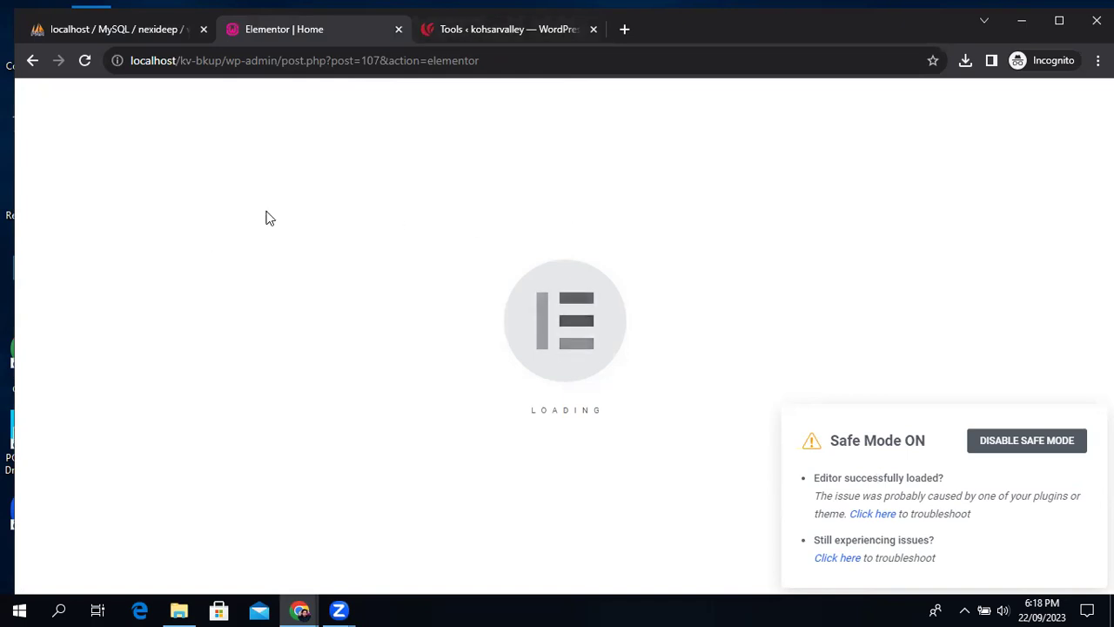
{"action": "left_click", "coordinate": [451, 32]}
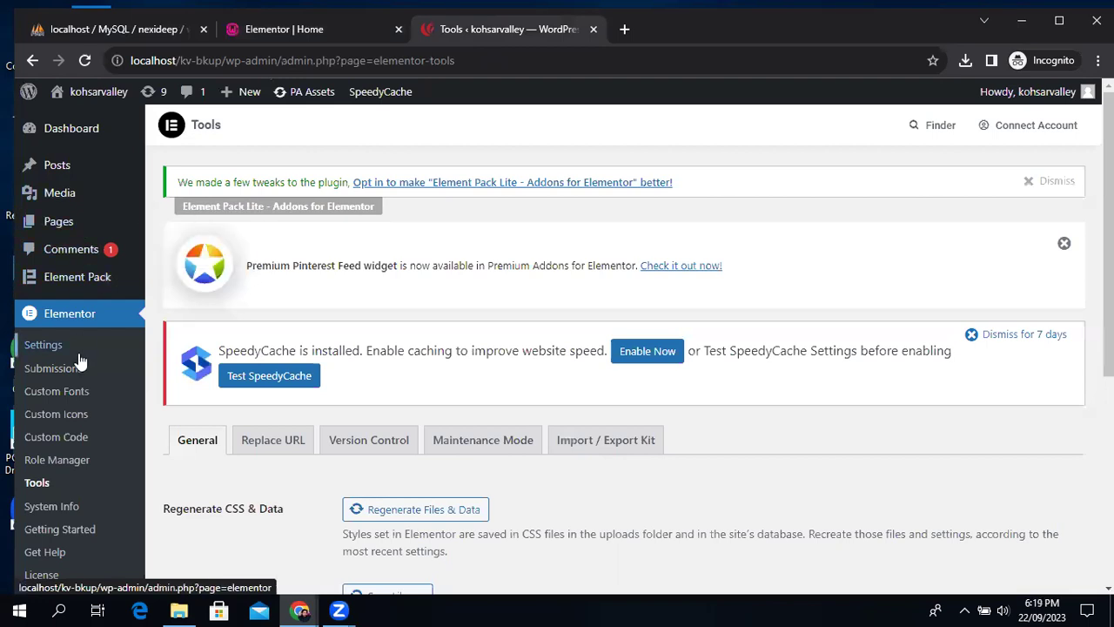
{"action": "scroll", "coordinate": [78, 360], "scroll_direction": "down", "scroll_amount": 1}
{"action": "scroll", "coordinate": [78, 361], "scroll_direction": "down", "scroll_amount": 4}
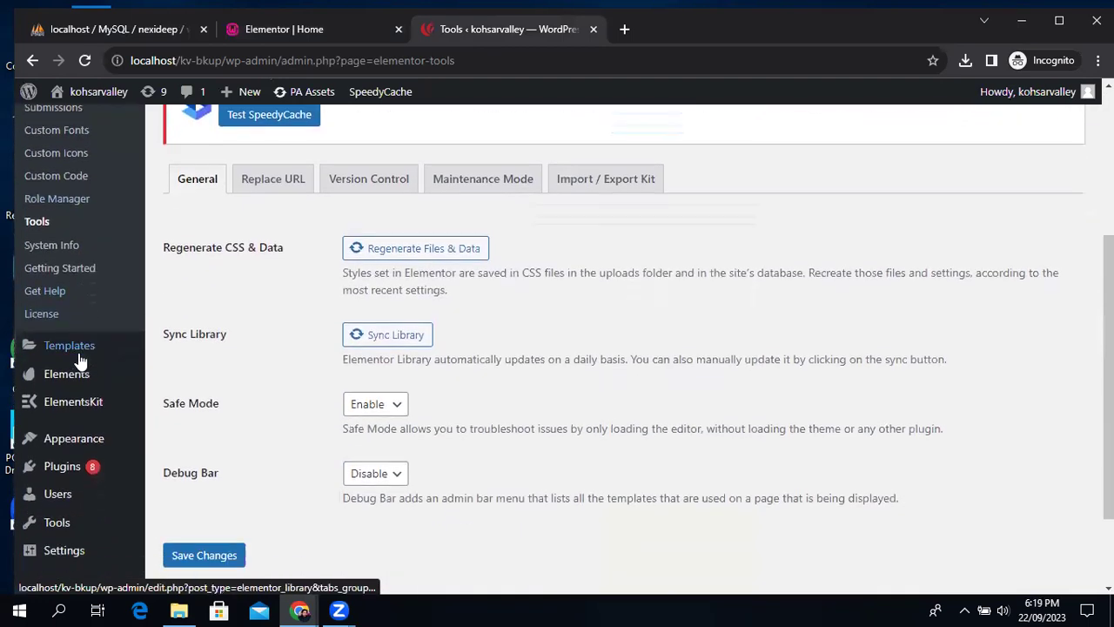
{"action": "mouse_move", "coordinate": [63, 362]}
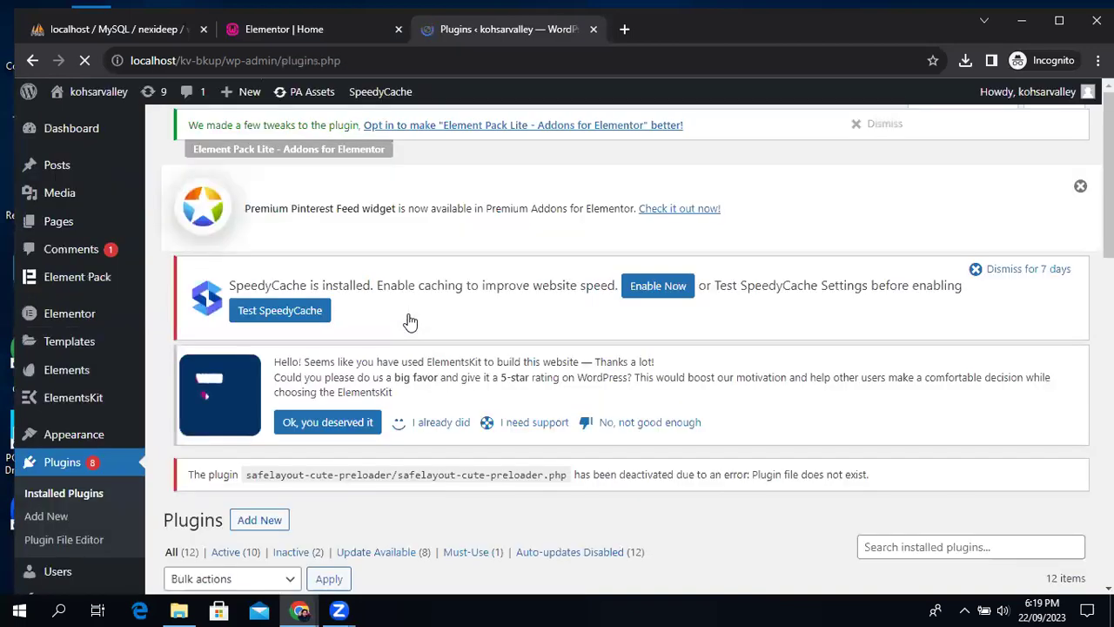
Select all 12 plugins and deactivate them with the Deactivate bulk action.
{"action": "scroll", "coordinate": [410, 322], "scroll_direction": "down", "scroll_amount": 4}
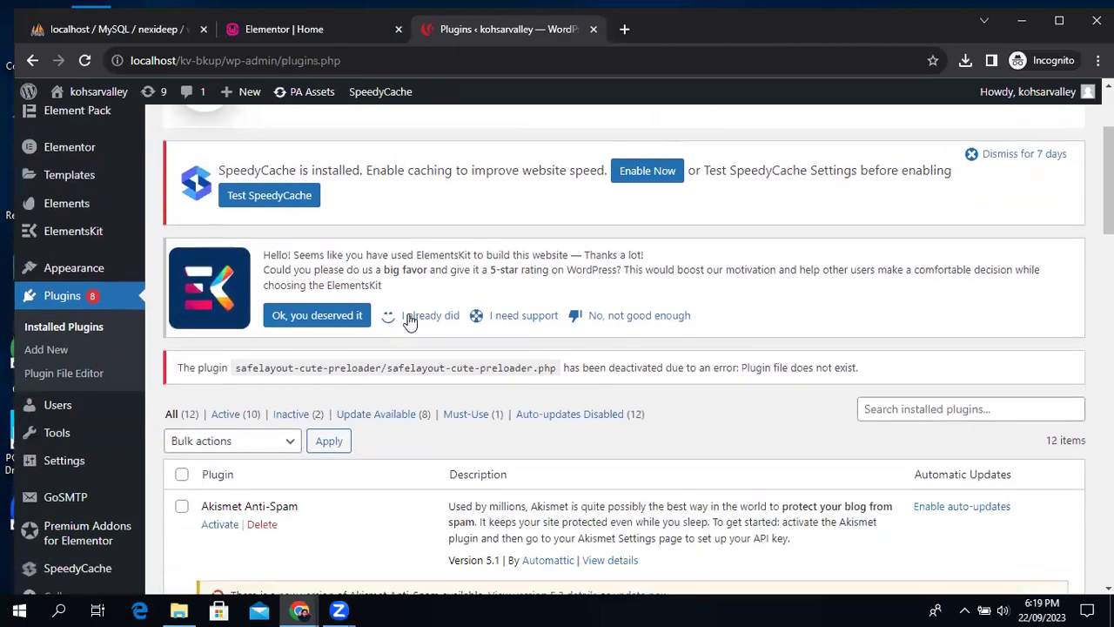
{"action": "scroll", "coordinate": [410, 322], "scroll_direction": "down", "scroll_amount": 3}
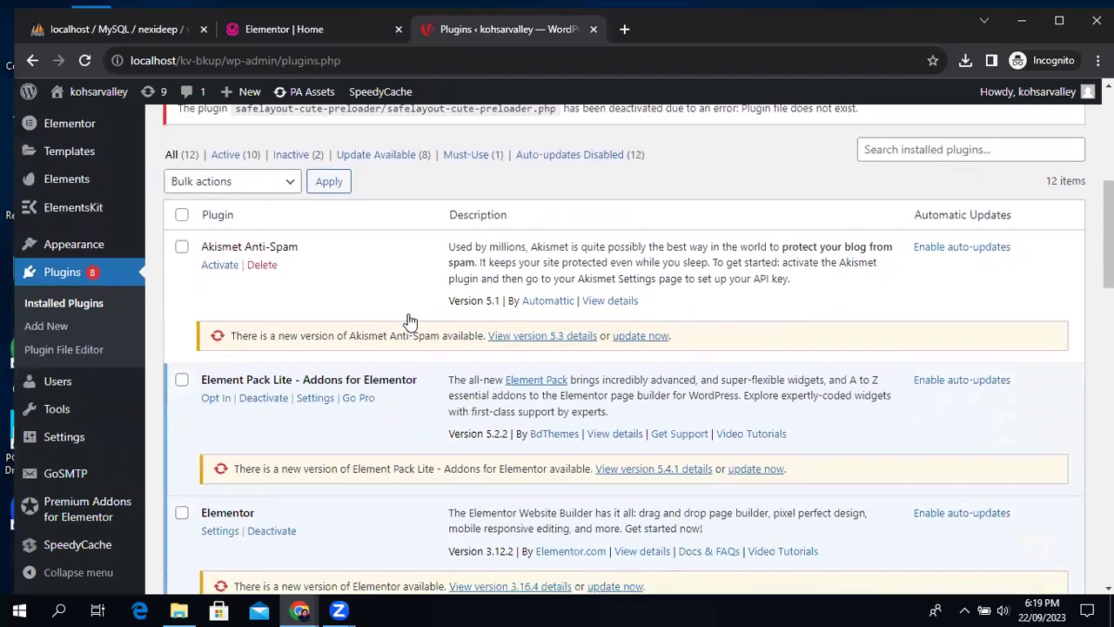
{"action": "scroll", "coordinate": [410, 322], "scroll_direction": "down", "scroll_amount": 1}
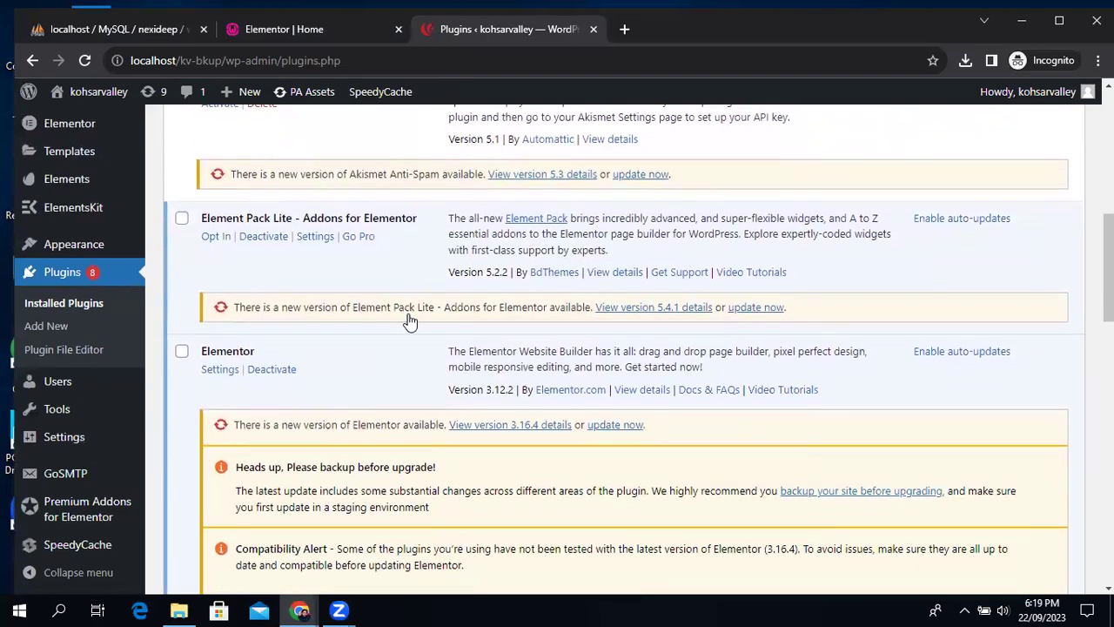
{"action": "left_click", "coordinate": [270, 243]}
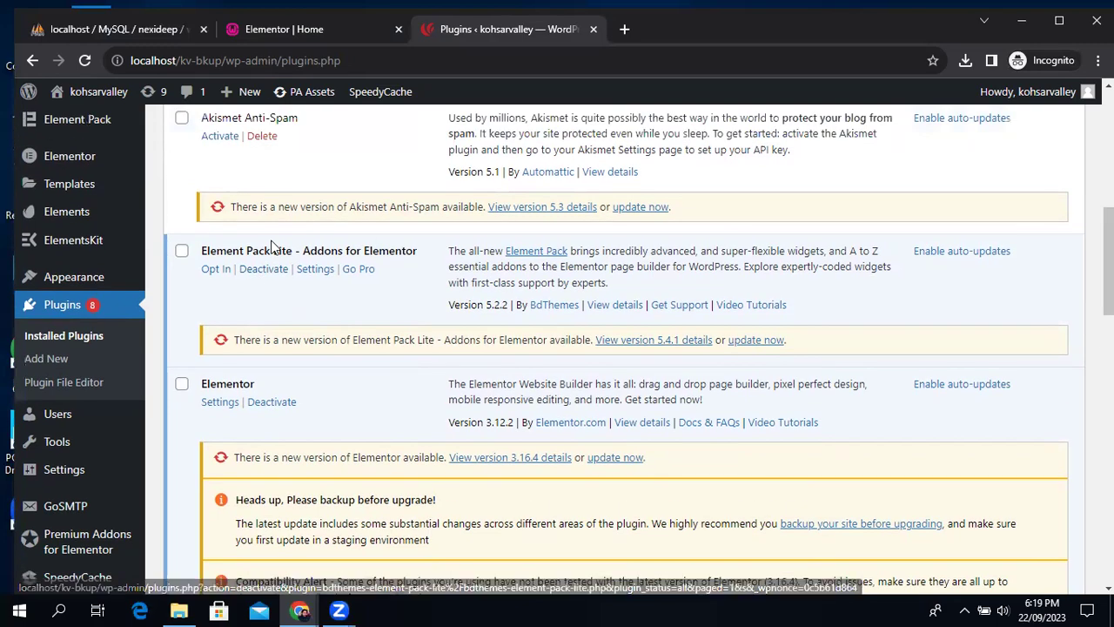
{"action": "scroll", "coordinate": [270, 247], "scroll_direction": "down", "scroll_amount": 1}
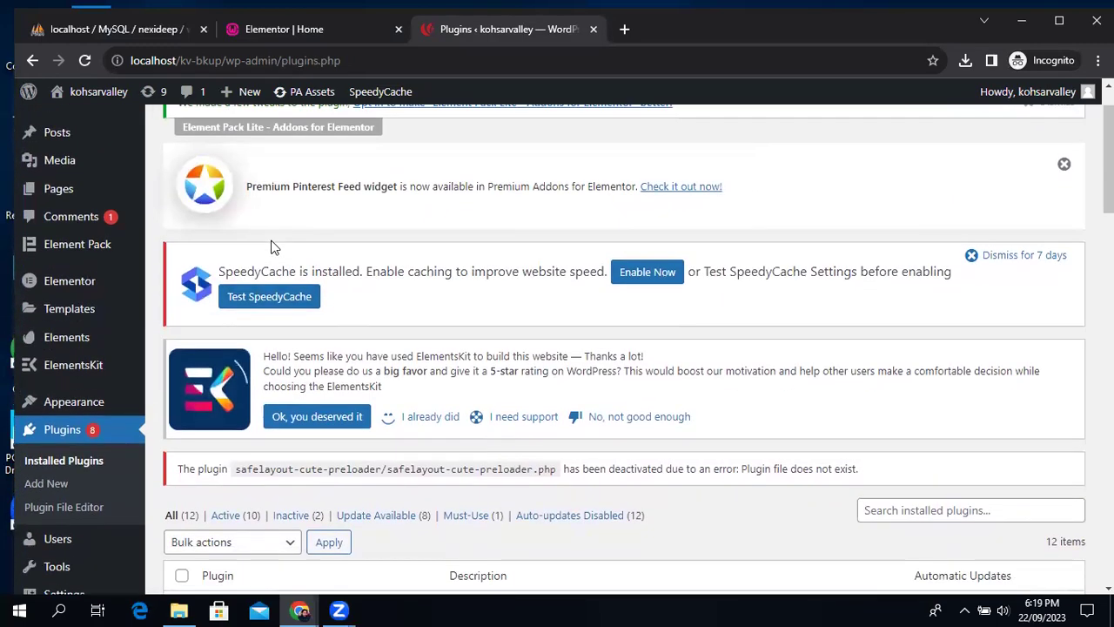
{"action": "scroll", "coordinate": [269, 247], "scroll_direction": "down", "scroll_amount": 4}
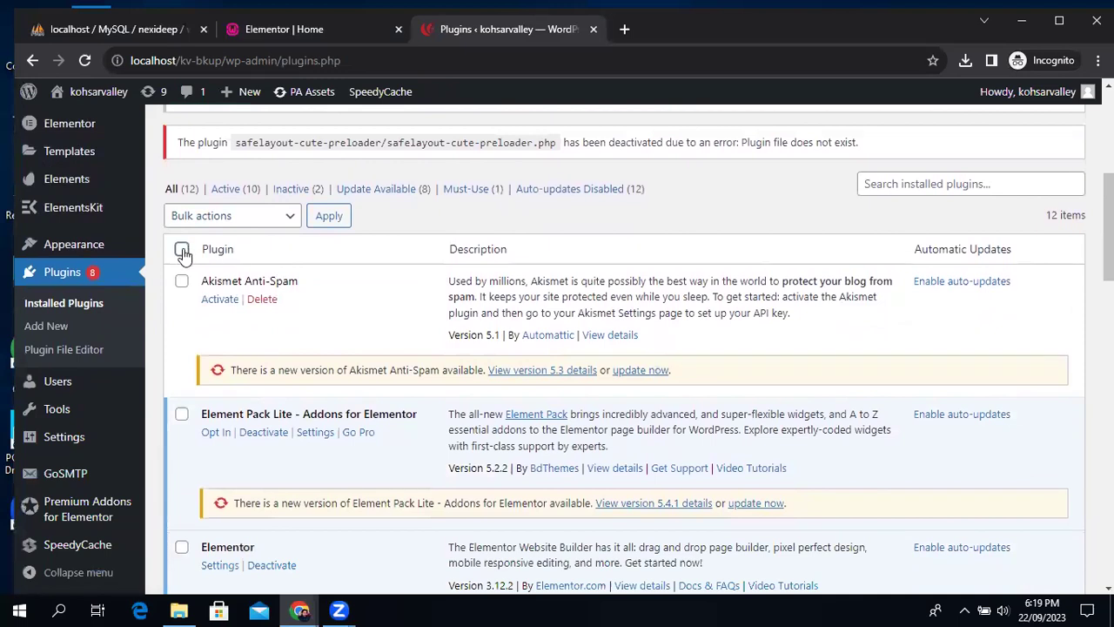
{"action": "left_click", "coordinate": [236, 218]}
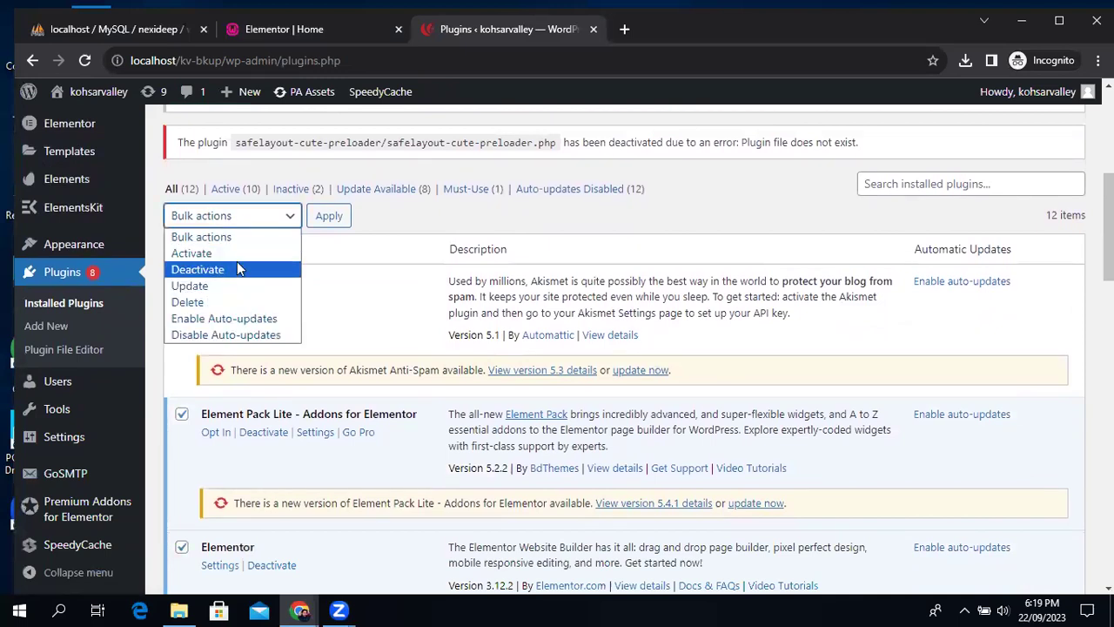
{"action": "left_click", "coordinate": [235, 262]}
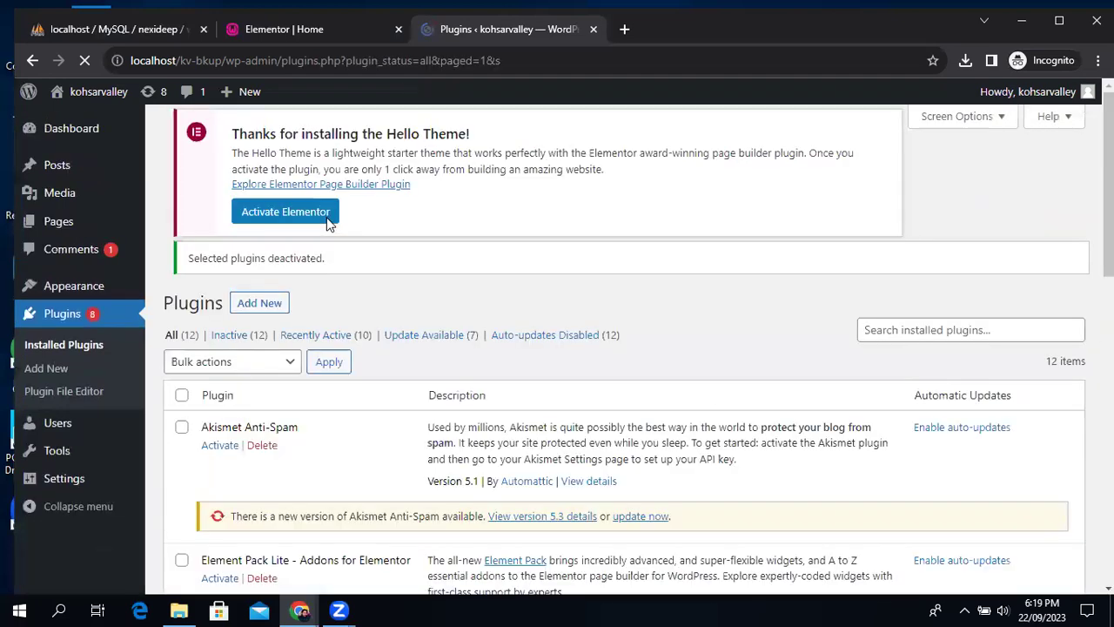
Activate only Elementor and Elementor Pro, leaving the other 10 plugins inactive.
{"action": "scroll", "coordinate": [327, 223], "scroll_direction": "down", "scroll_amount": 2}
{"action": "scroll", "coordinate": [327, 224], "scroll_direction": "down", "scroll_amount": 3}
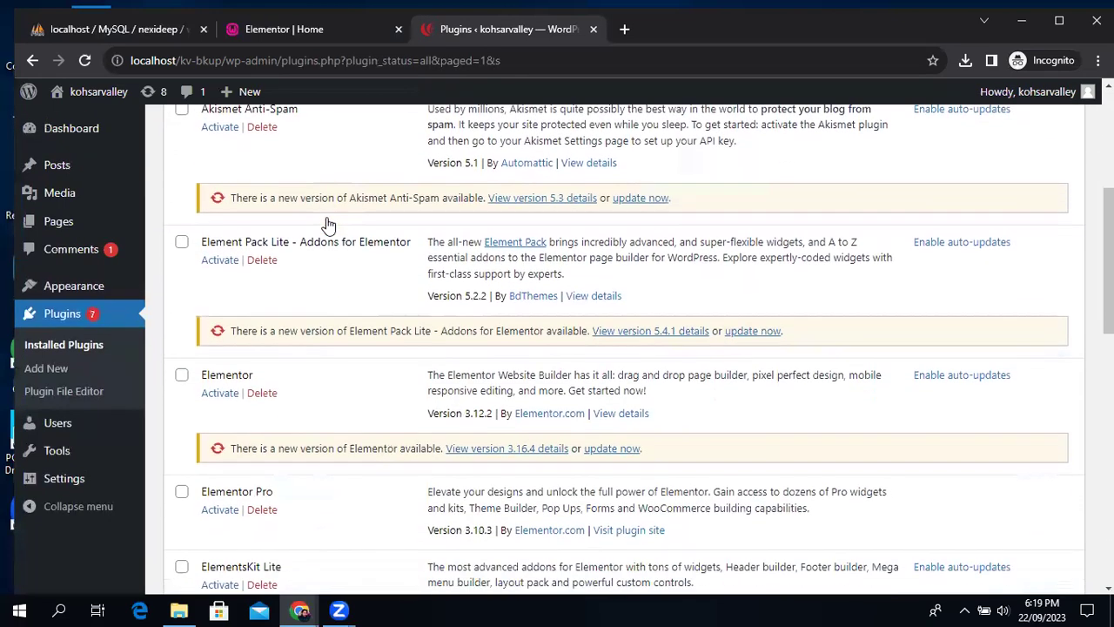
{"action": "left_click", "coordinate": [228, 339]}
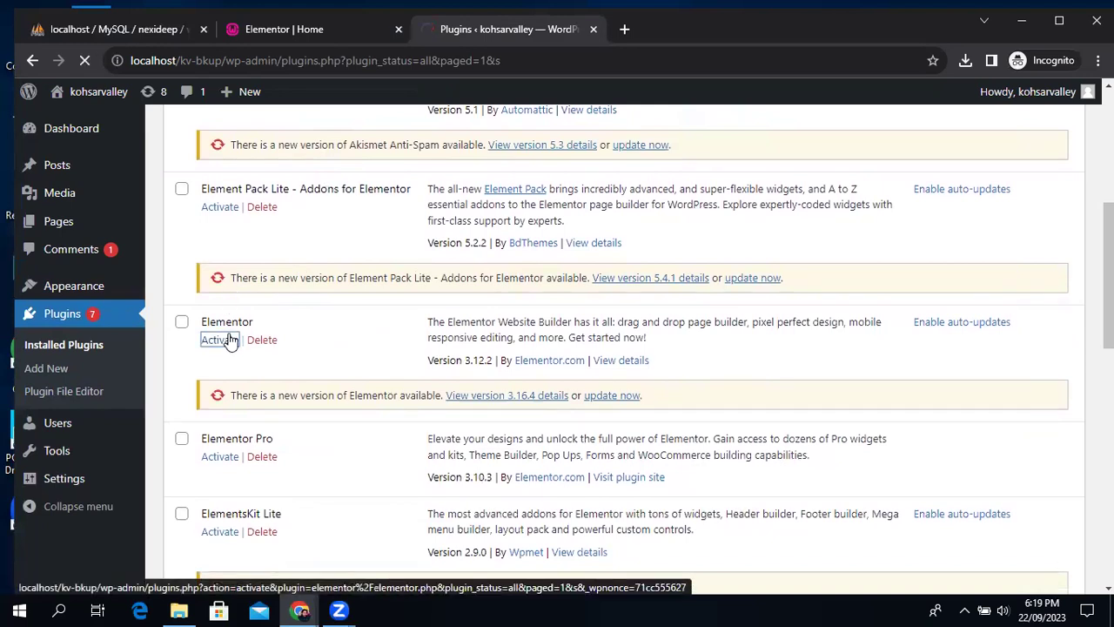
{"action": "scroll", "coordinate": [229, 339], "scroll_direction": "down", "scroll_amount": 4}
{"action": "scroll", "coordinate": [228, 346], "scroll_direction": "down", "scroll_amount": 1}
{"action": "scroll", "coordinate": [235, 355], "scroll_direction": "down", "scroll_amount": 2}
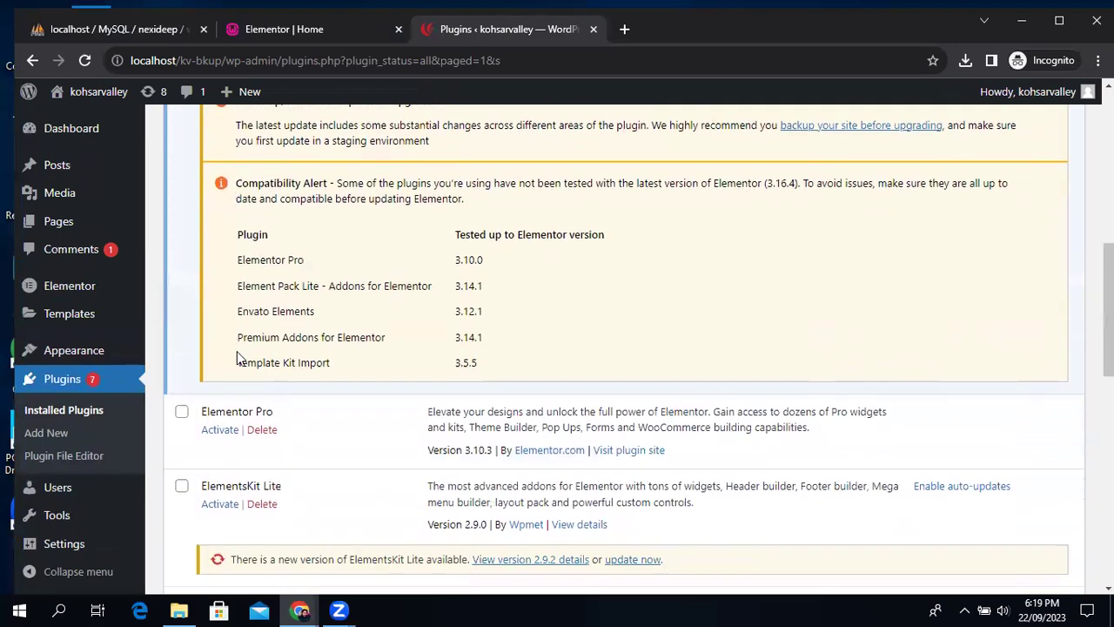
{"action": "left_click", "coordinate": [220, 432]}
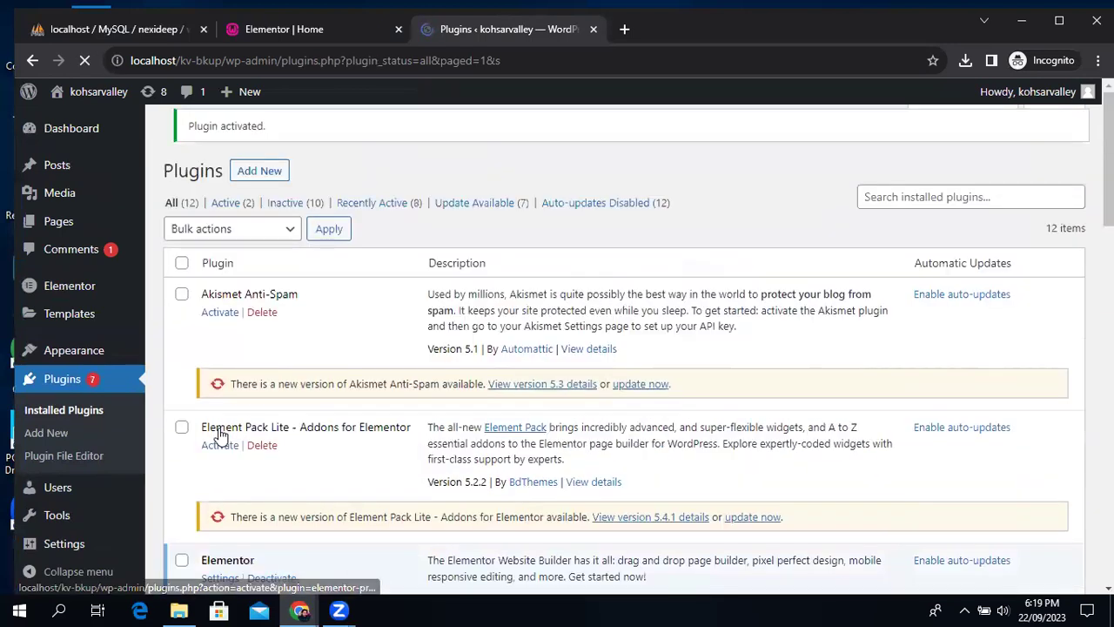
{"action": "left_click", "coordinate": [273, 43]}
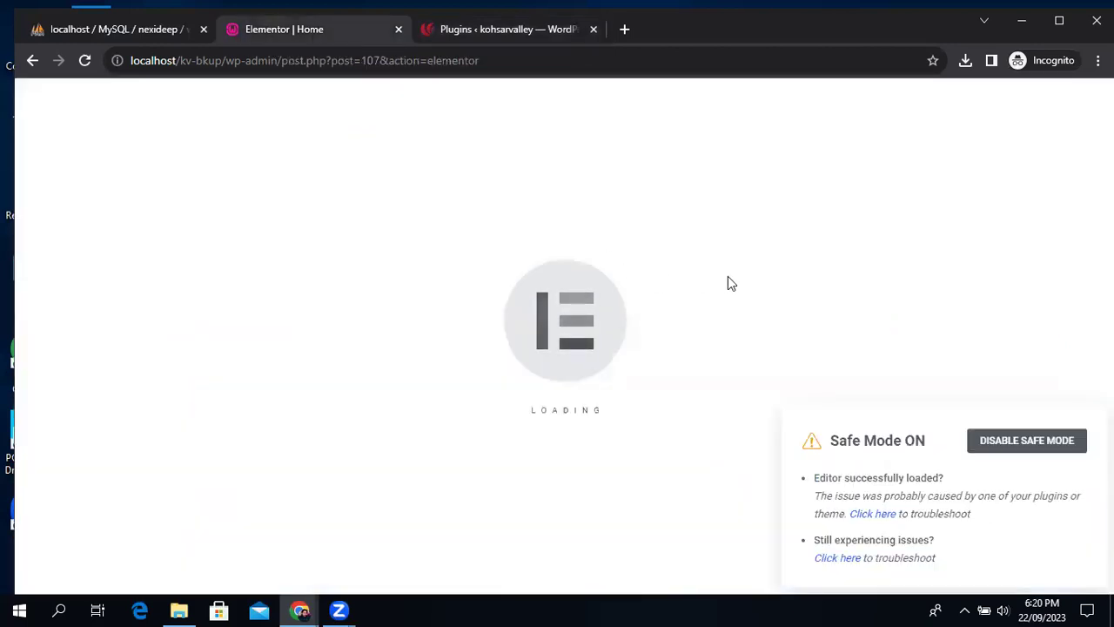
Reload the Home editor with F5 until Kohsar Valley loads, then return to Plugins.
{"action": "key", "text": "F5"}
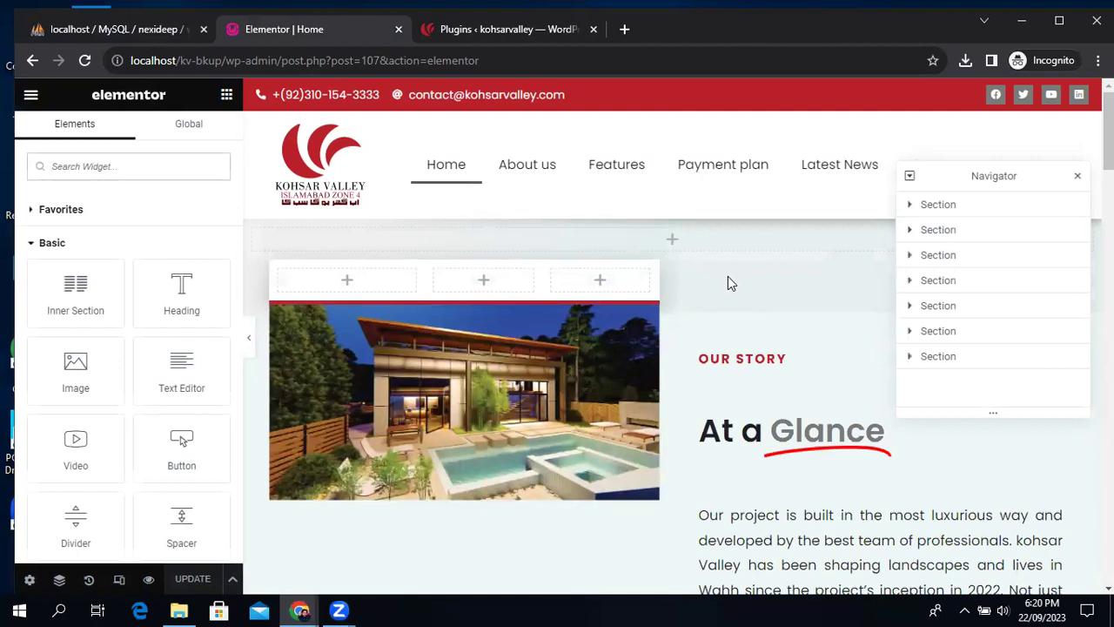
{"action": "left_click", "coordinate": [497, 31]}
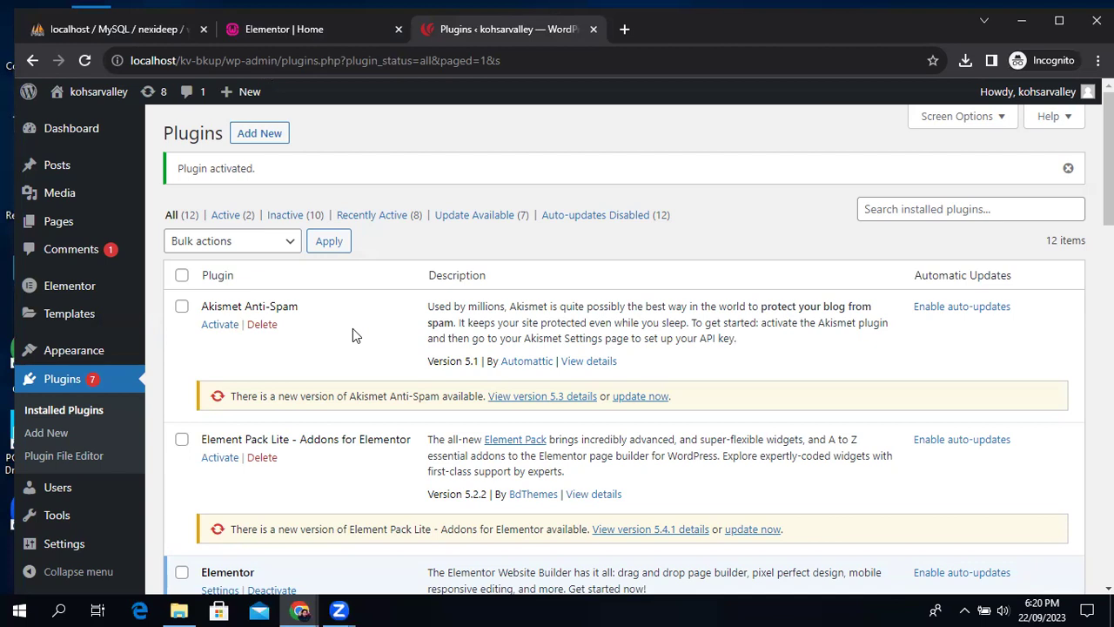
{"action": "scroll", "coordinate": [352, 328], "scroll_direction": "down", "scroll_amount": 2}
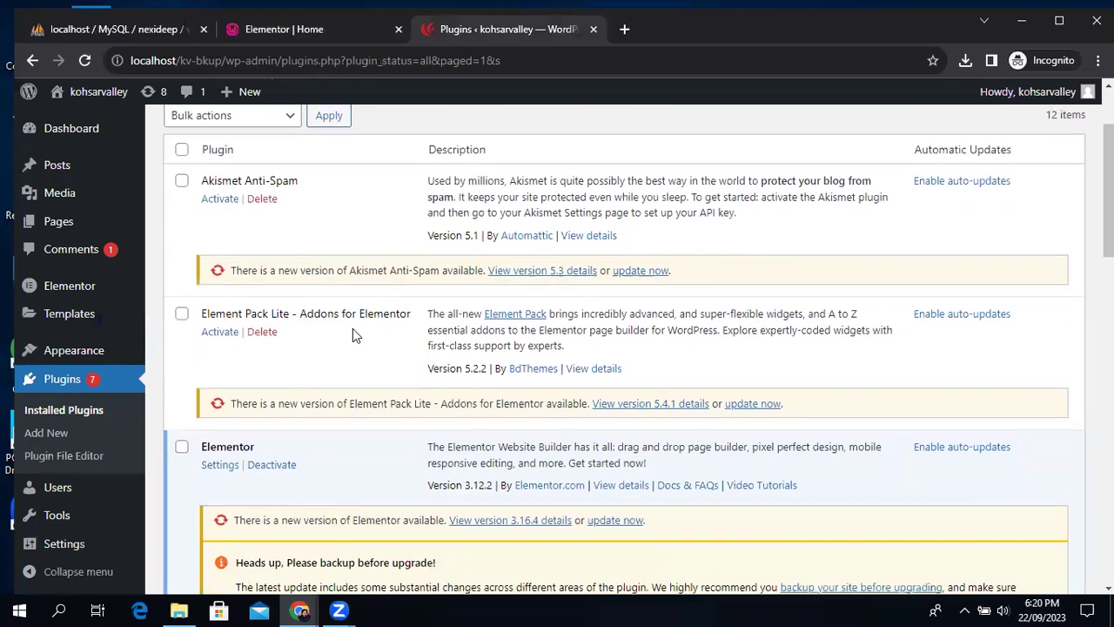
{"action": "scroll", "coordinate": [352, 328], "scroll_direction": "down", "scroll_amount": 1}
{"action": "scroll", "coordinate": [352, 330], "scroll_direction": "down", "scroll_amount": 3}
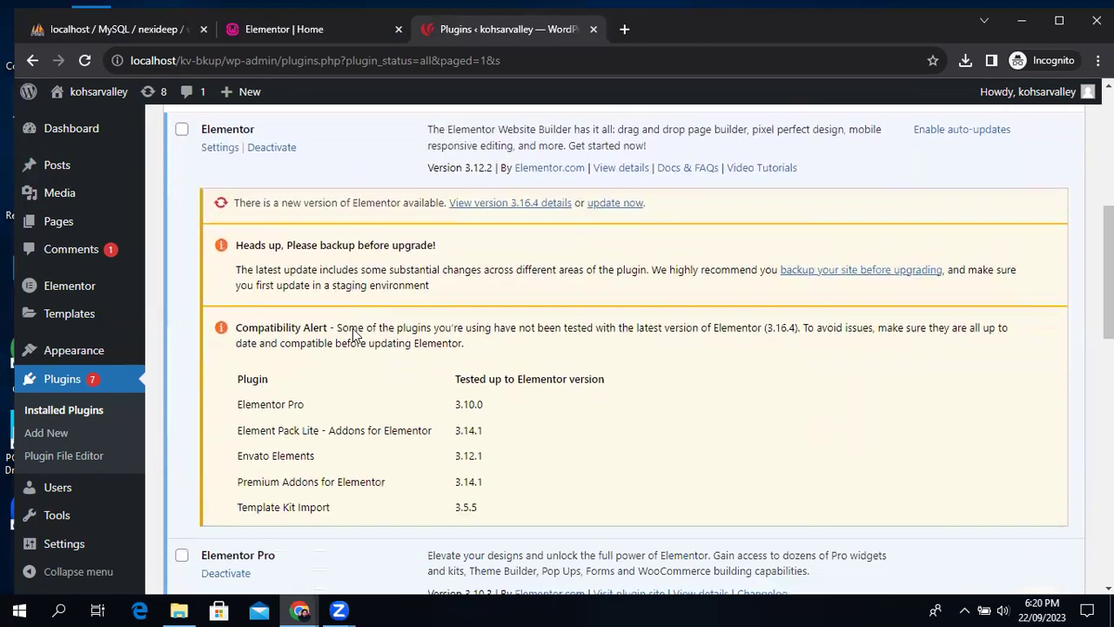